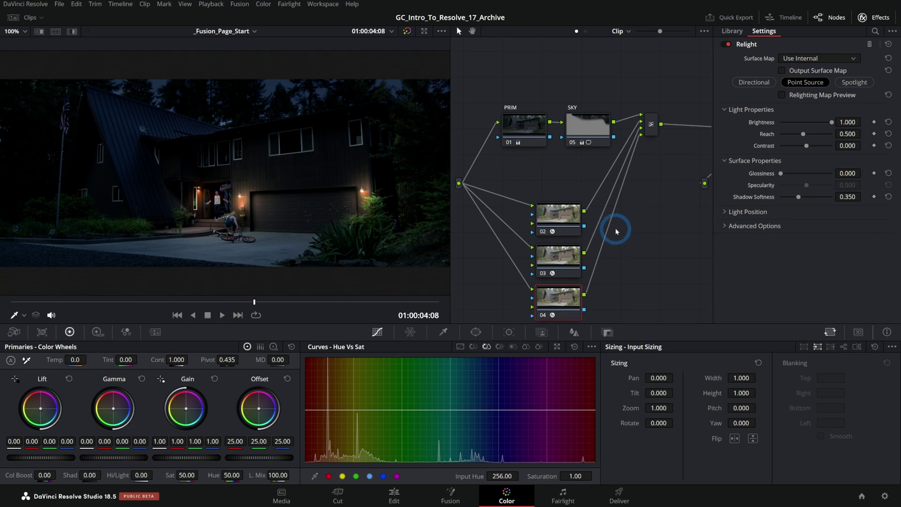
Move light nodes 02–04 further right to make room in the node graph
drag(616, 231, 627, 200)
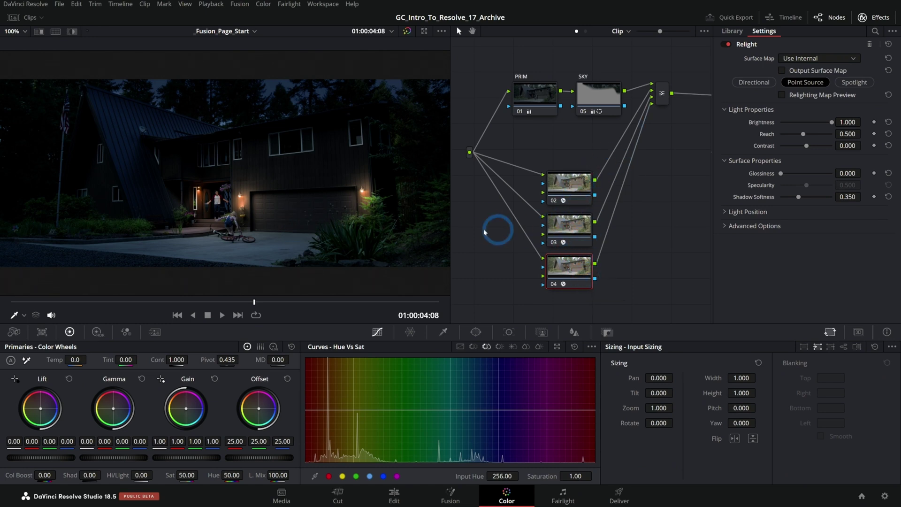
click(552, 200)
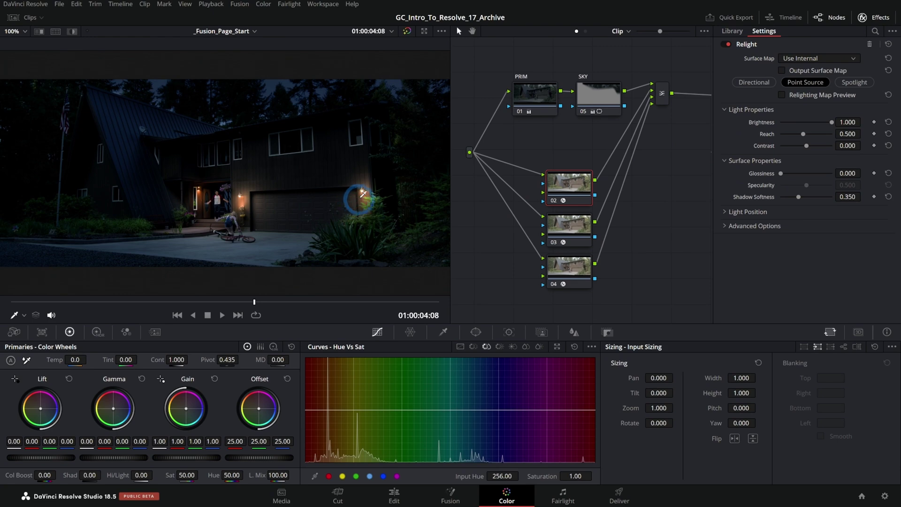
scroll(363, 193, up, 5)
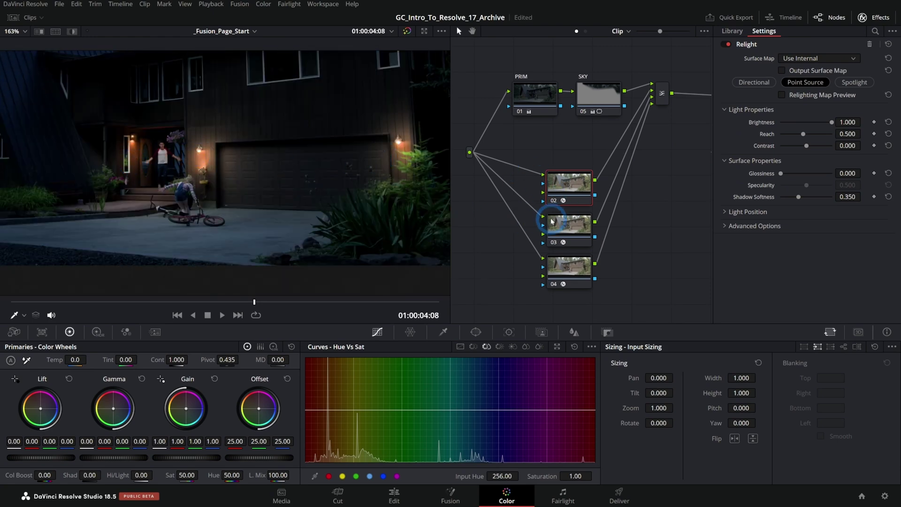
drag(552, 221, 636, 221)
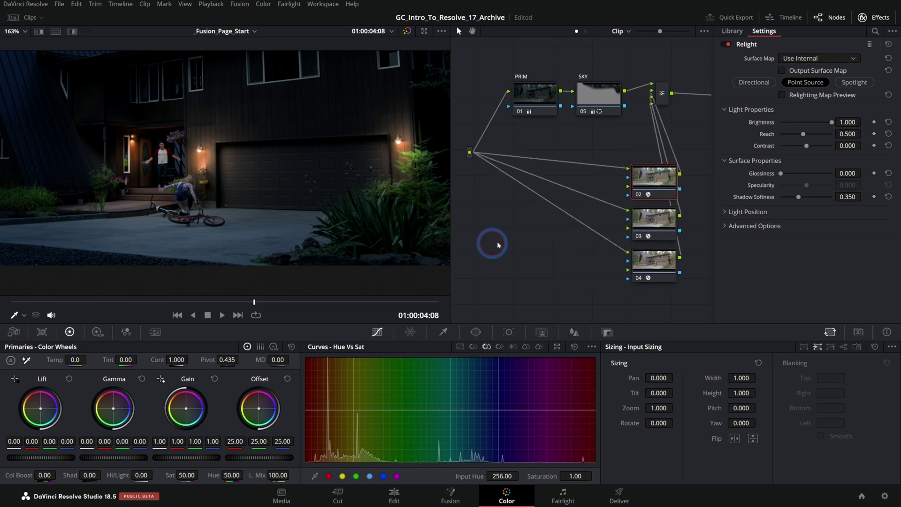
Add a new Corrector node and connect the source to its input
right_click(500, 229)
mouse_move(573, 242)
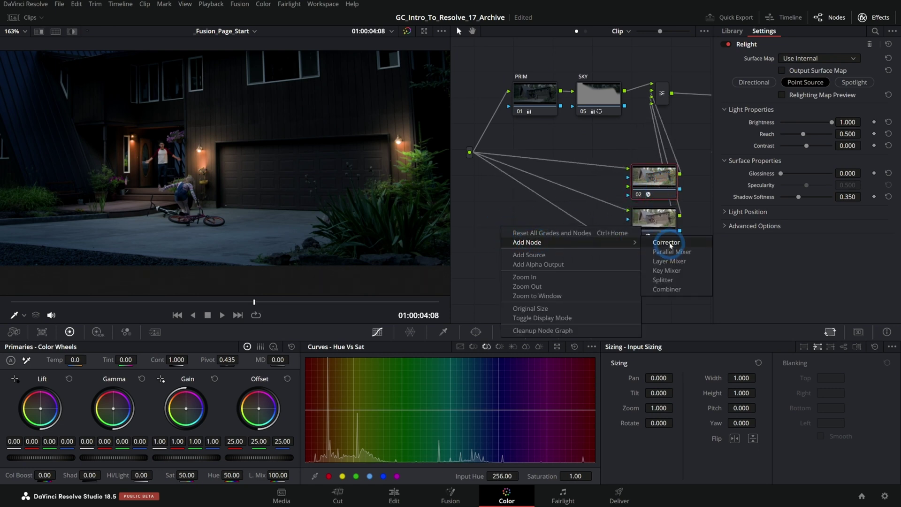
click(667, 241)
drag(508, 239, 529, 241)
mouse_move(469, 152)
mouse_down()
mouse_move(478, 225)
mouse_move(499, 229)
mouse_up()
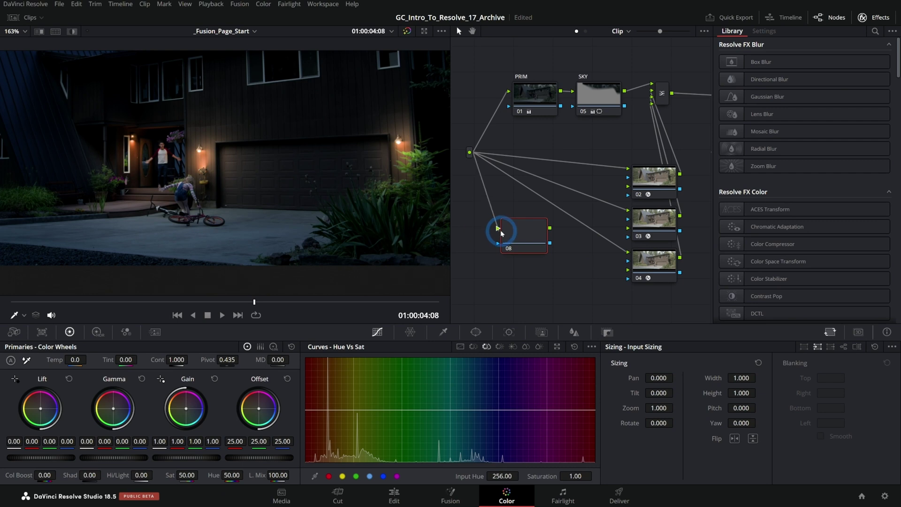
Search the Effects library for 'relight' and apply Relight to the new node
click(875, 31)
text(re)
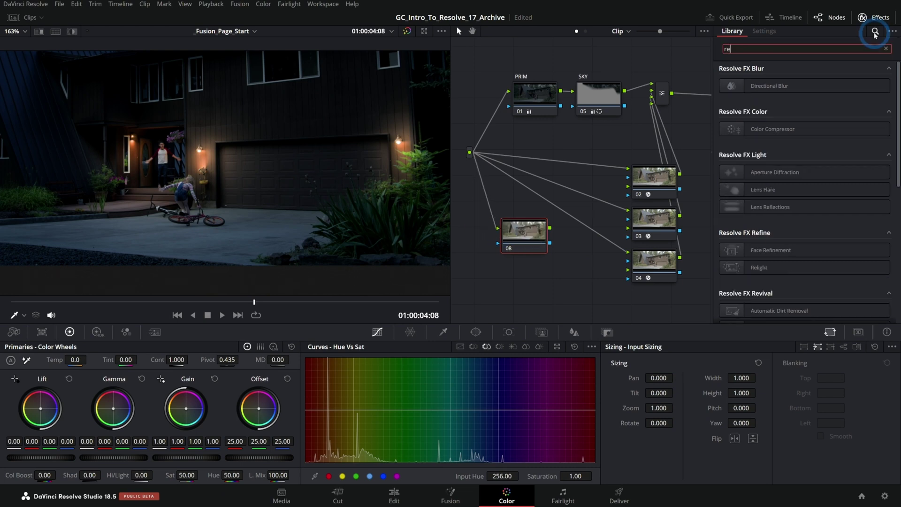
text(light)
drag(770, 86, 521, 243)
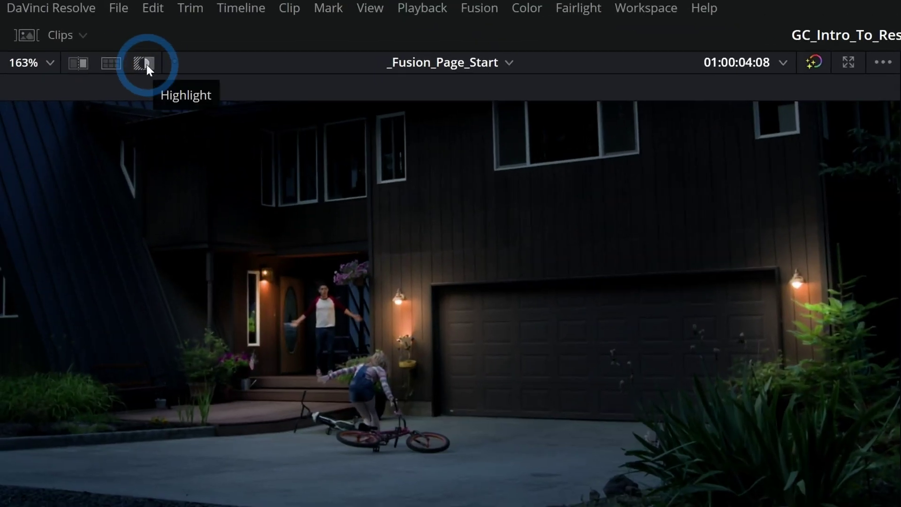
Preview node 05's relight in Highlight mode, reposition its light, and enable Output Surface Map
click(72, 32)
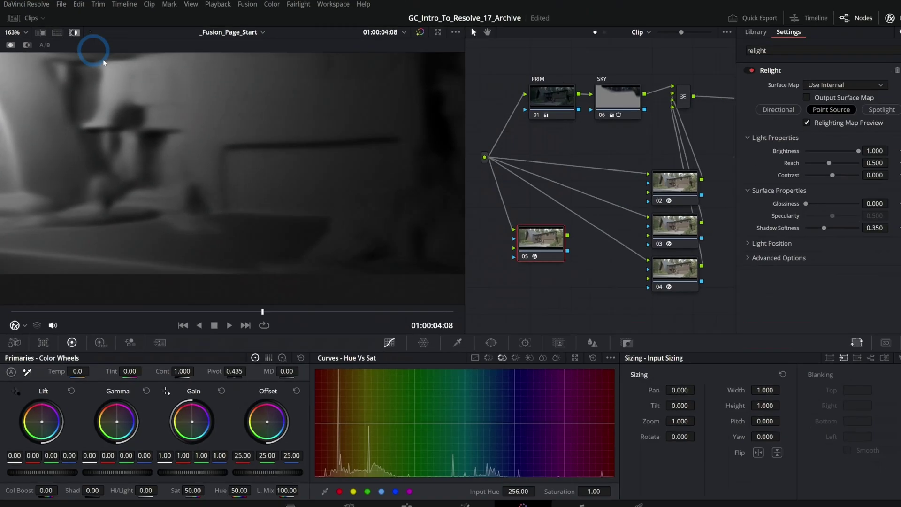
drag(104, 63, 228, 195)
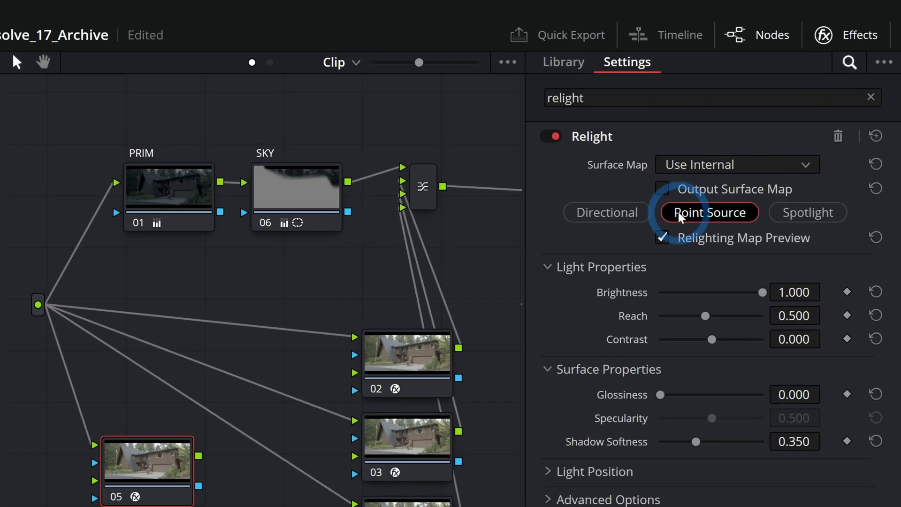
click(783, 95)
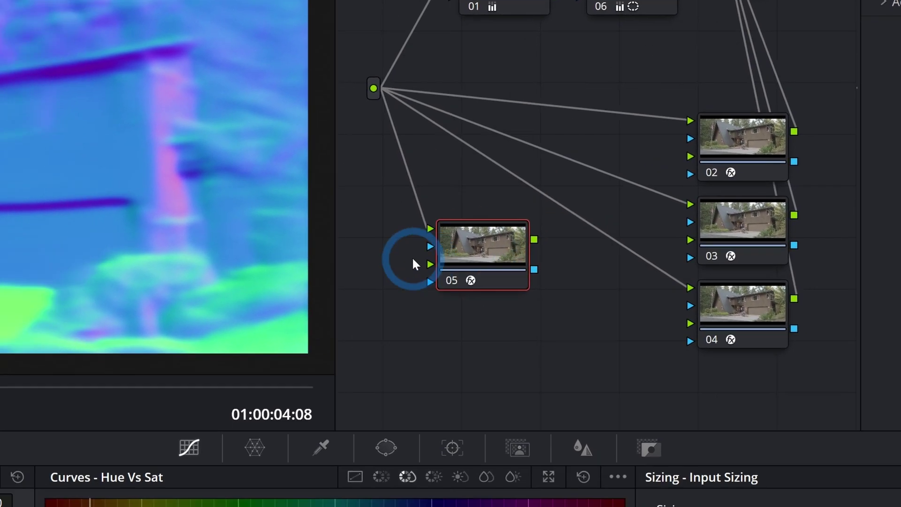
right_click(384, 264)
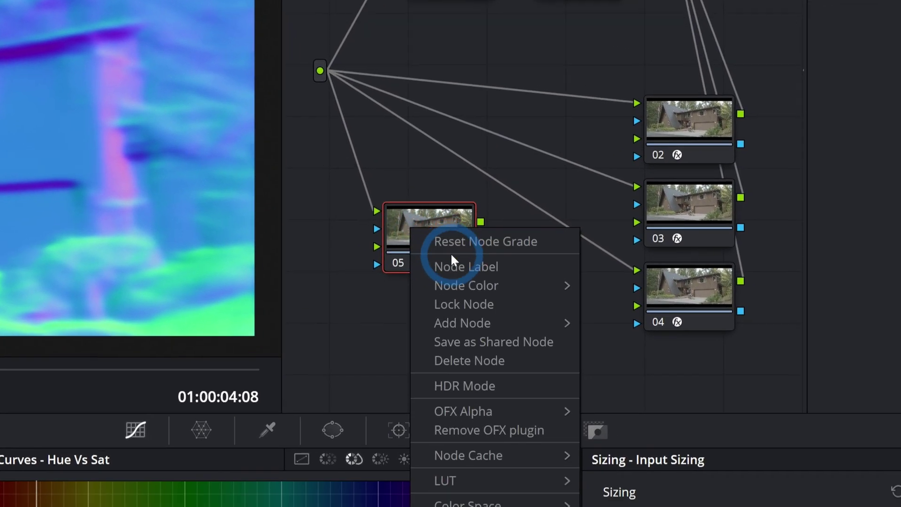
Label node 05 'NORMAL'
click(474, 293)
text(NORMAL)
key(Return)
Connect NORMAL's output to the third input of light nodes 02, 03 and 04
drag(521, 247, 569, 239)
drag(466, 254, 575, 179)
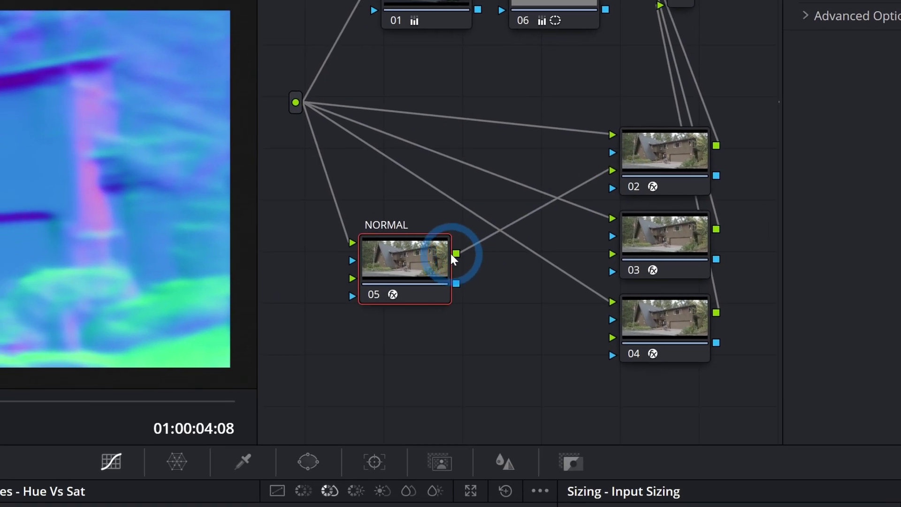
drag(412, 274, 568, 275)
drag(397, 257, 553, 341)
Set Surface Map to Use Input 2 on nodes 02, 03 and 04
click(450, 253)
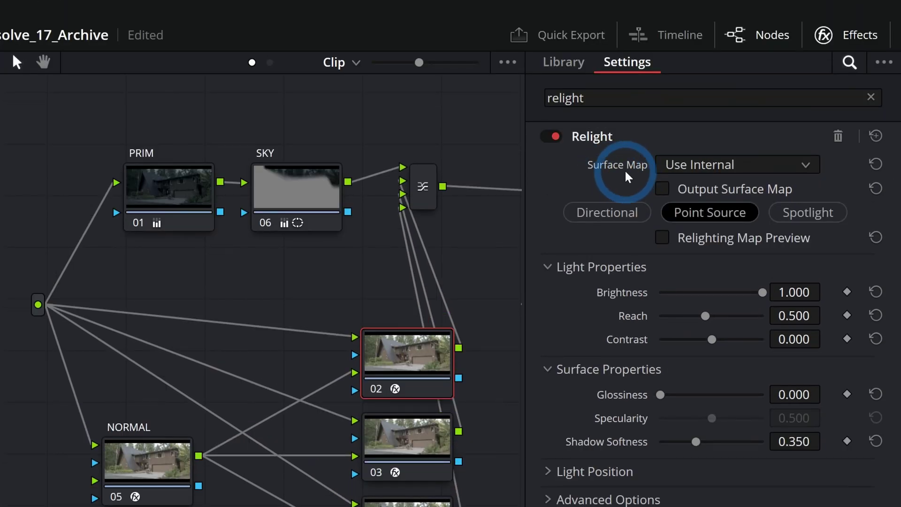
click(706, 170)
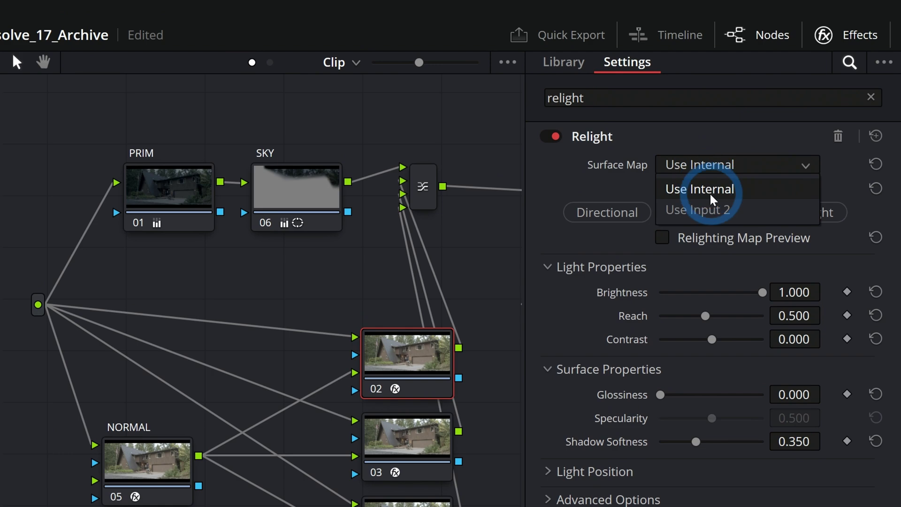
click(727, 206)
click(433, 429)
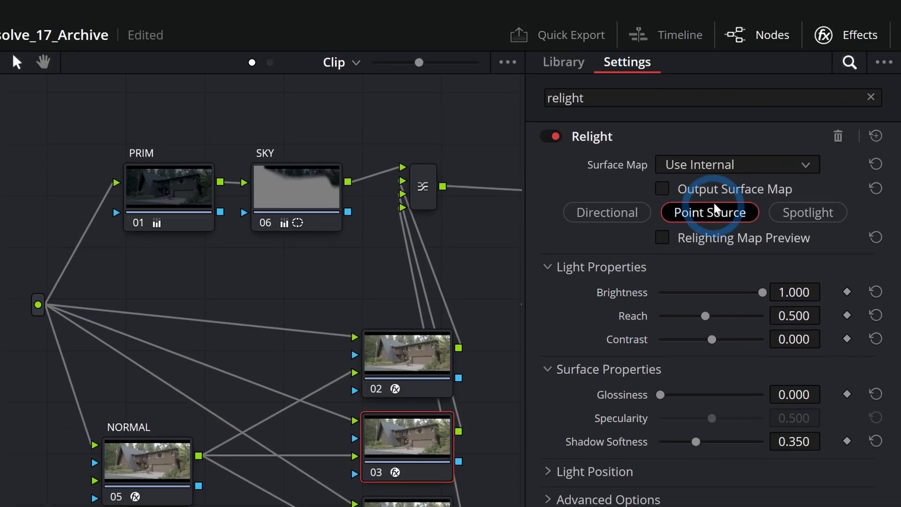
click(725, 166)
click(725, 208)
click(501, 242)
click(417, 363)
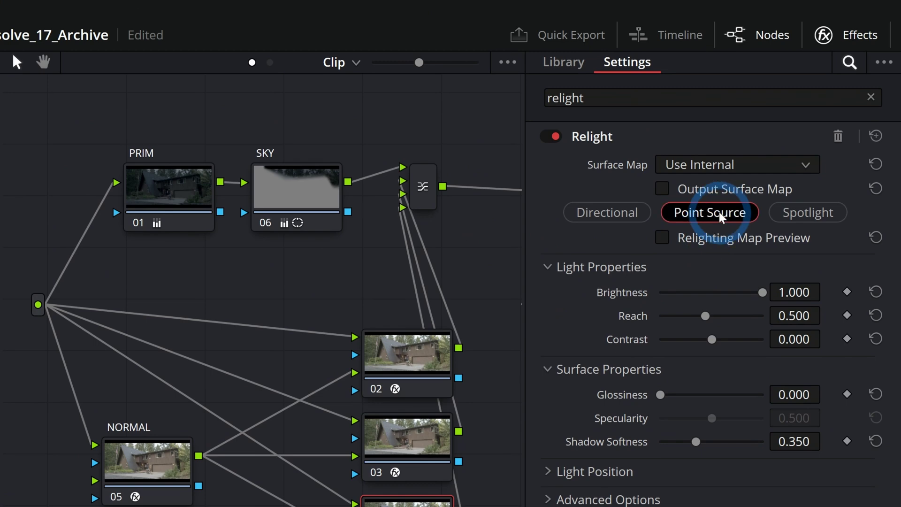
click(734, 14)
click(740, 211)
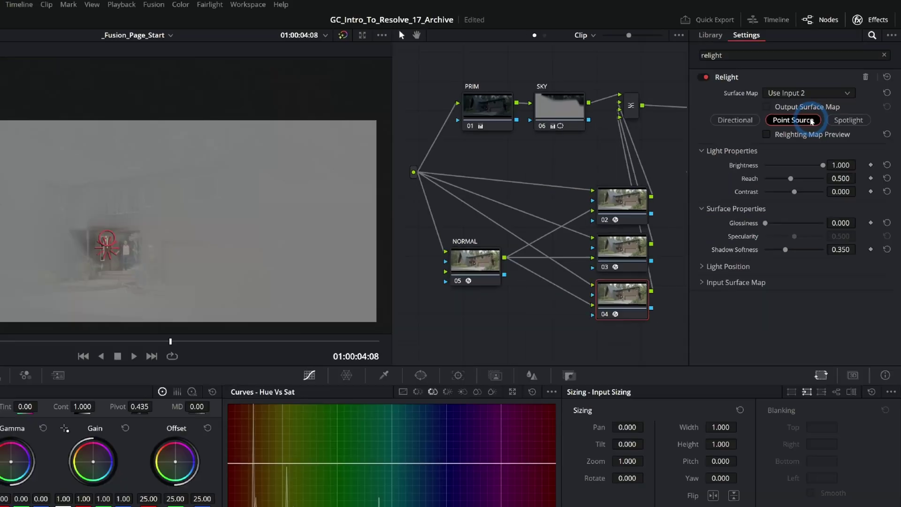
Select the NORMAL node to view its settings, then return to the graded image
click(153, 454)
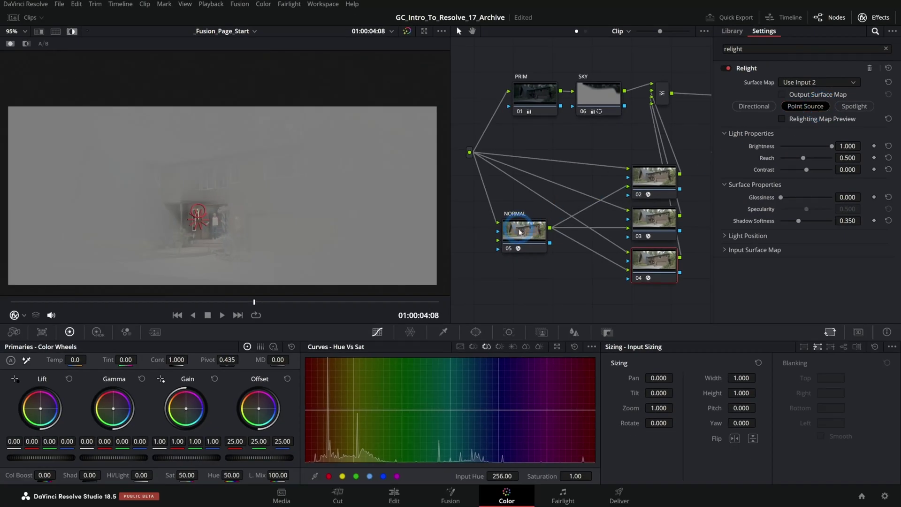
click(523, 235)
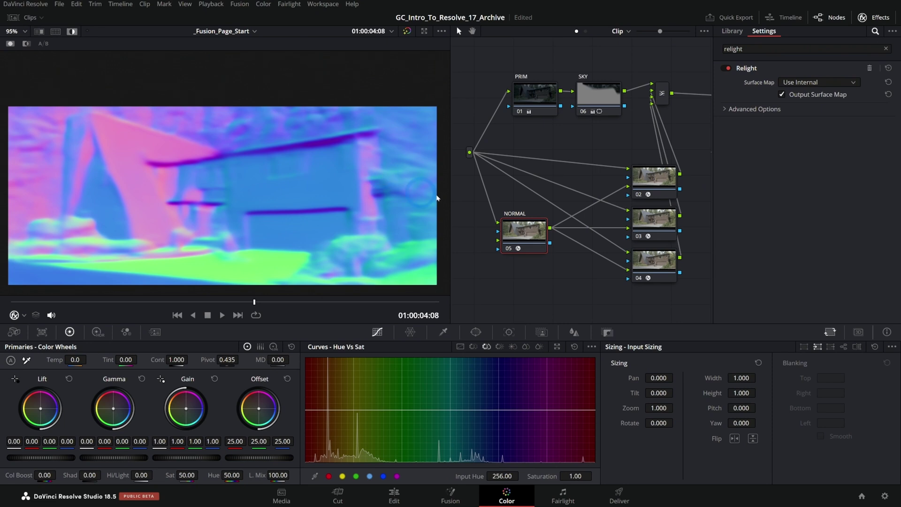
click(225, 249)
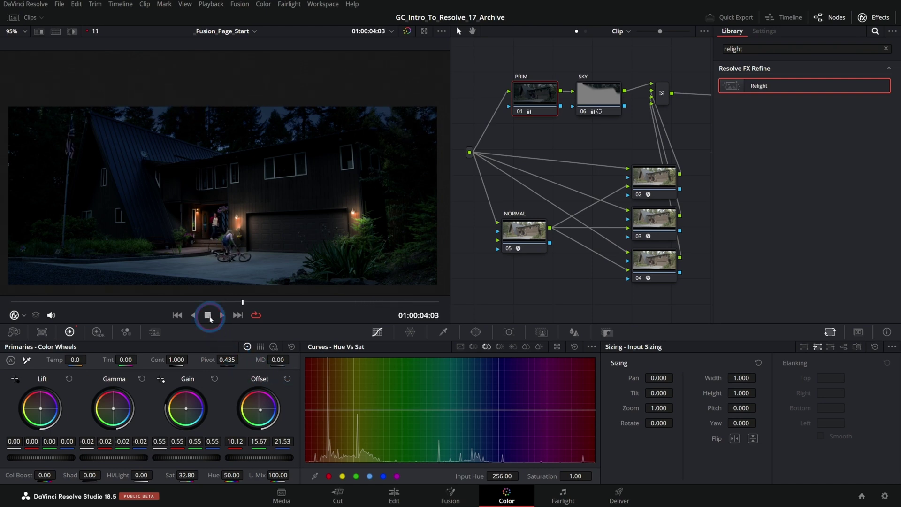
Briefly preview NORMAL's surface map in Highlight mode, then show the graded image again
drag(528, 233, 529, 233)
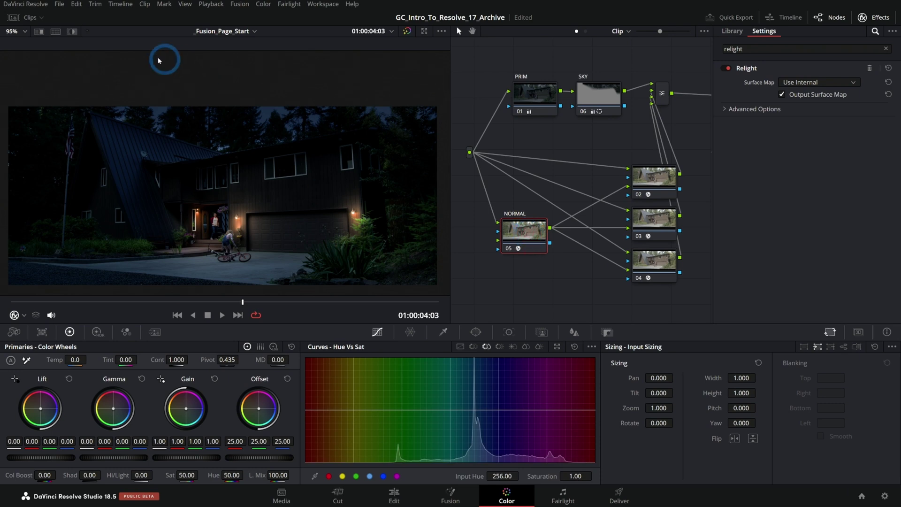
click(79, 31)
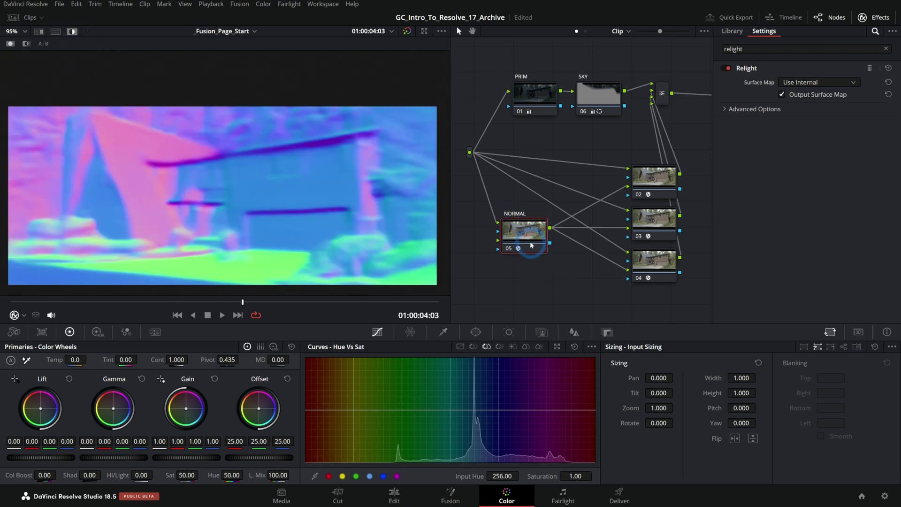
click(586, 194)
Check light nodes 02, 03, 04 and the NORMAL node in turn
click(641, 183)
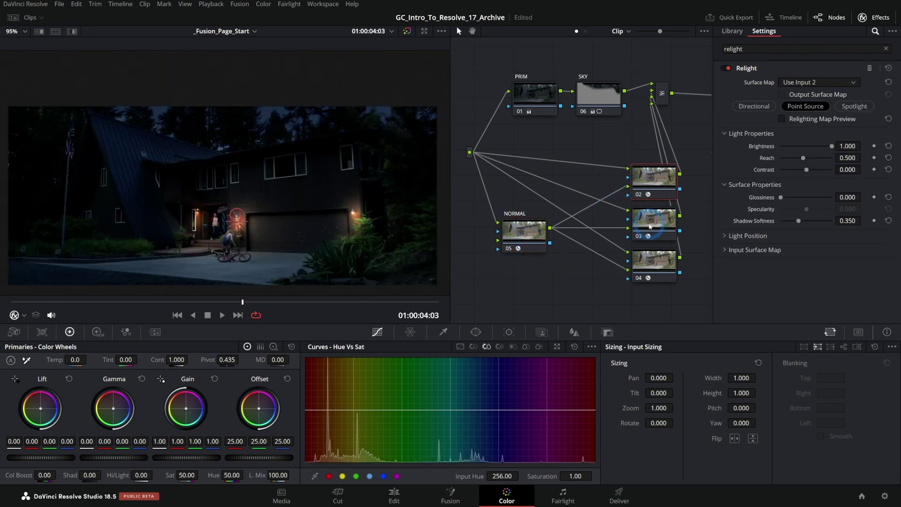
click(654, 225)
click(656, 267)
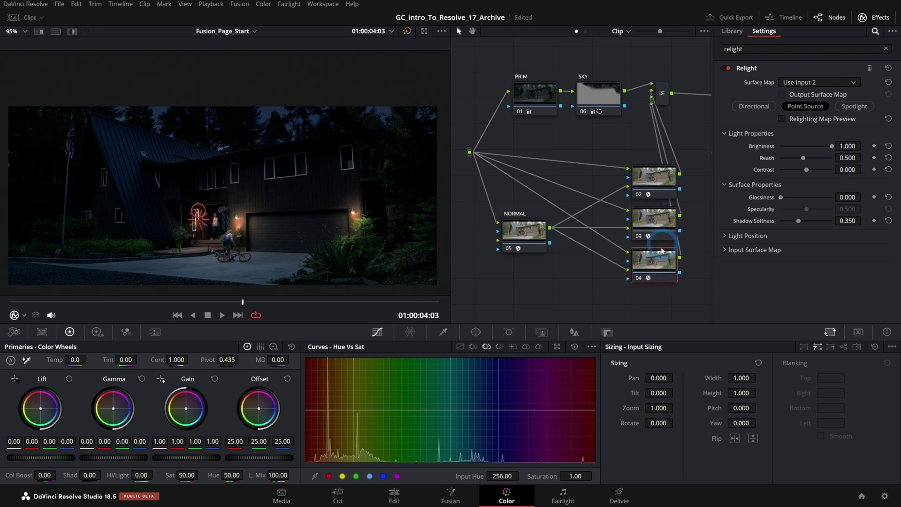
click(529, 234)
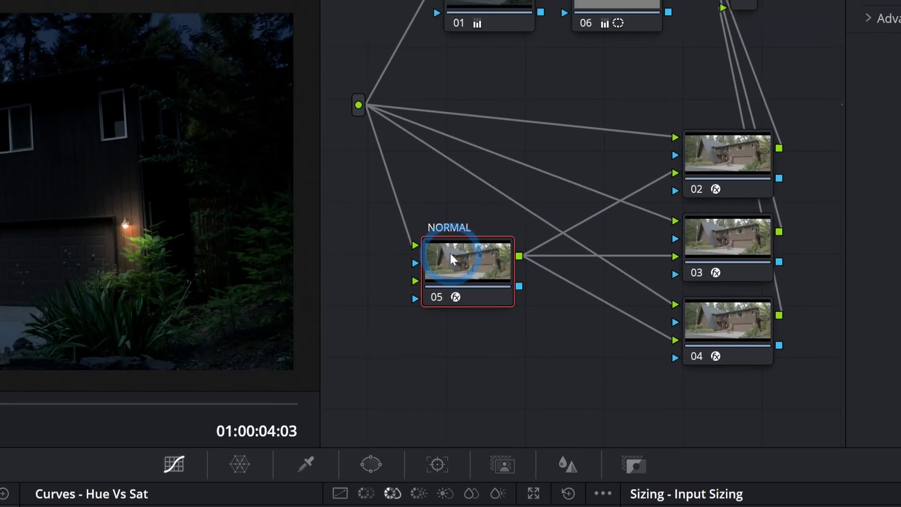
Set Node Cache to On for the NORMAL node
right_click(516, 227)
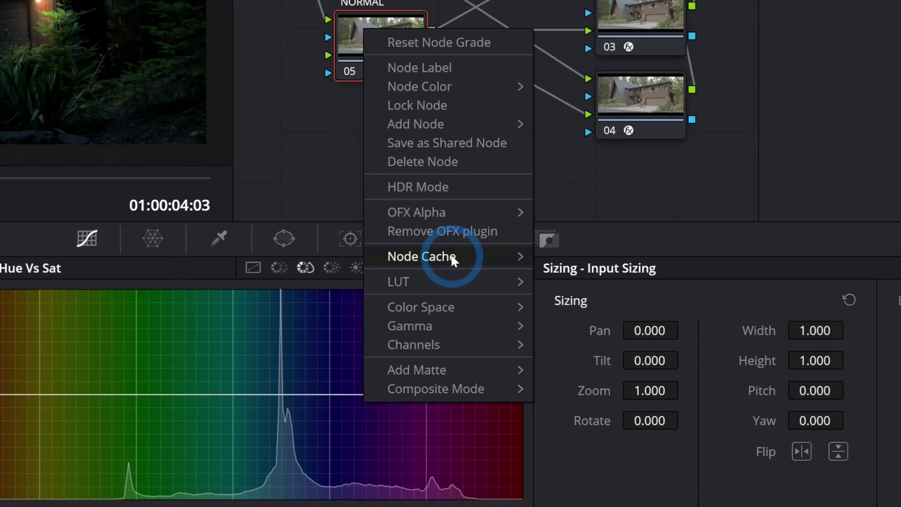
mouse_move(539, 482)
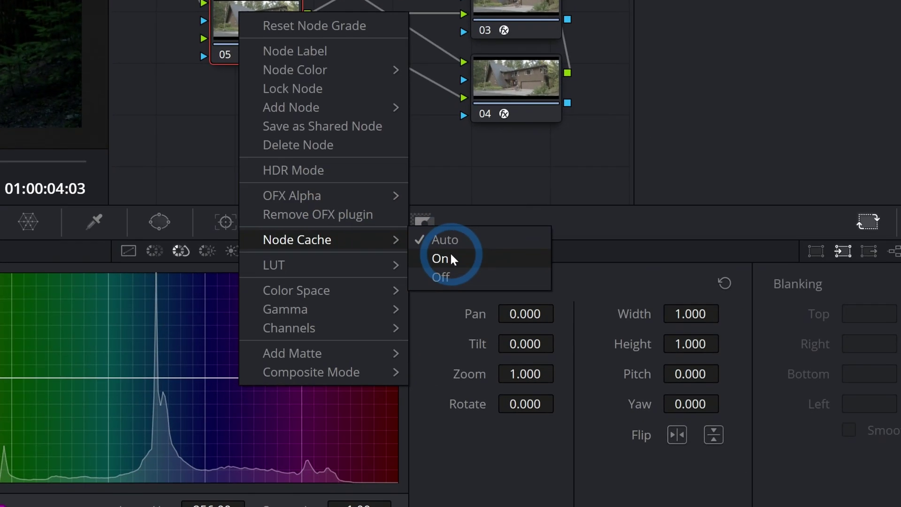
click(462, 271)
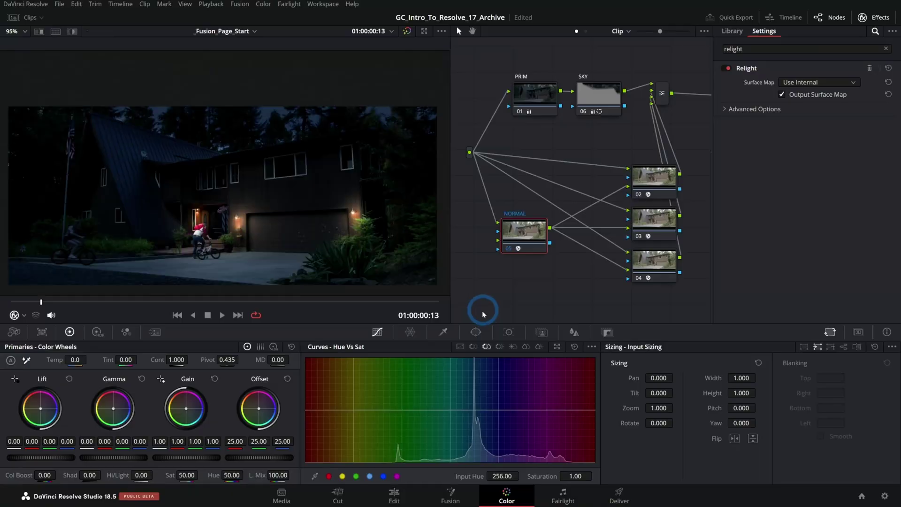
Move node 02's point light onto the house roof and play the clip
click(646, 183)
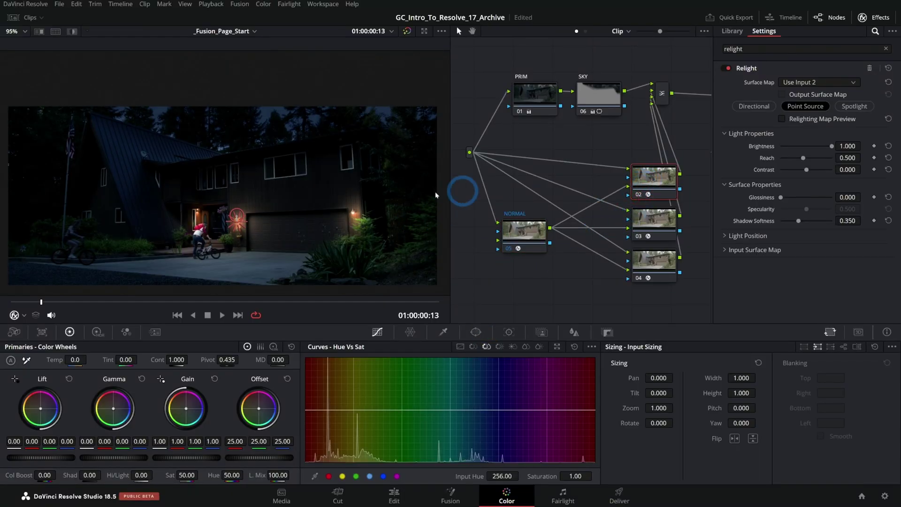
mouse_move(242, 218)
mouse_down()
mouse_move(306, 181)
mouse_move(278, 211)
mouse_move(147, 216)
mouse_move(230, 191)
mouse_move(251, 261)
mouse_up()
key(space)
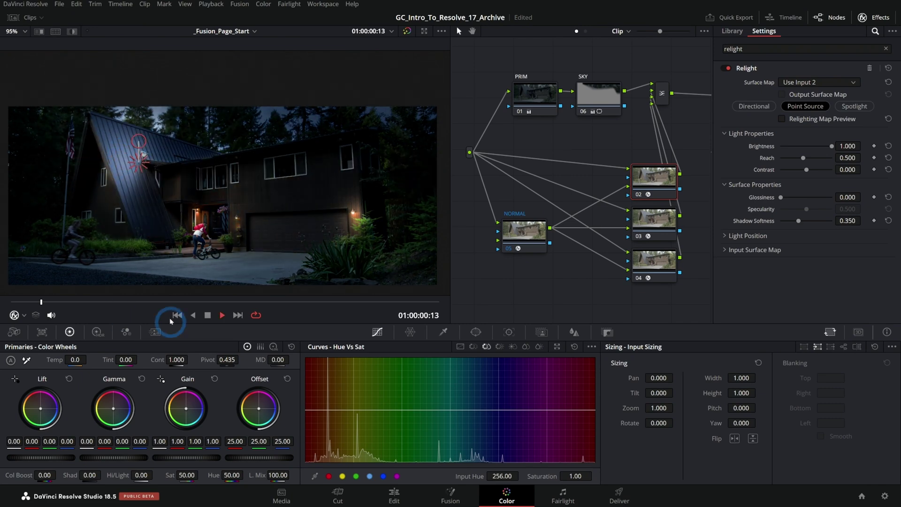